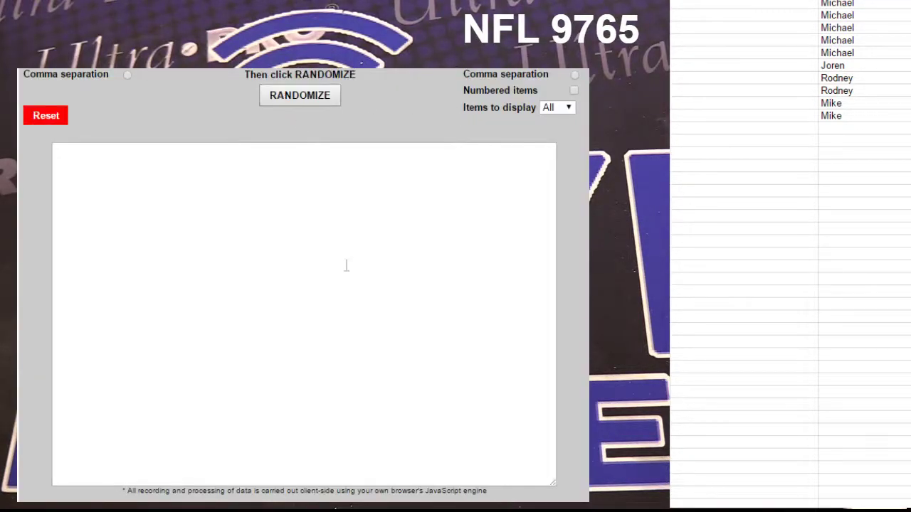
- Copy the entrant list from the sheet, paste it into the list randomizer and shuffle it twice
{"action": "left_click_drag", "start_coordinate": [864, 115], "coordinate": [864, 1]}
{"action": "key", "text": "ctrl+c"}
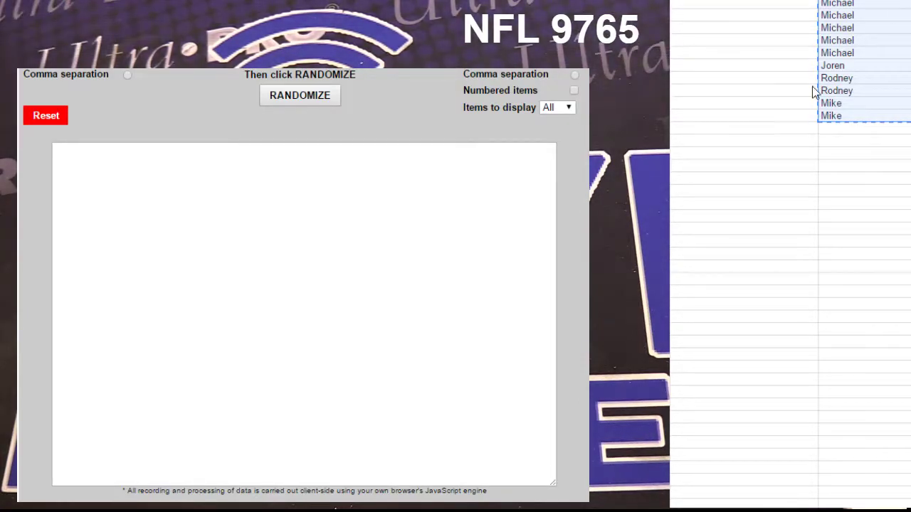
{"action": "left_click", "coordinate": [423, 258]}
{"action": "key", "text": "ctrl+v"}
{"action": "left_click", "coordinate": [297, 93]}
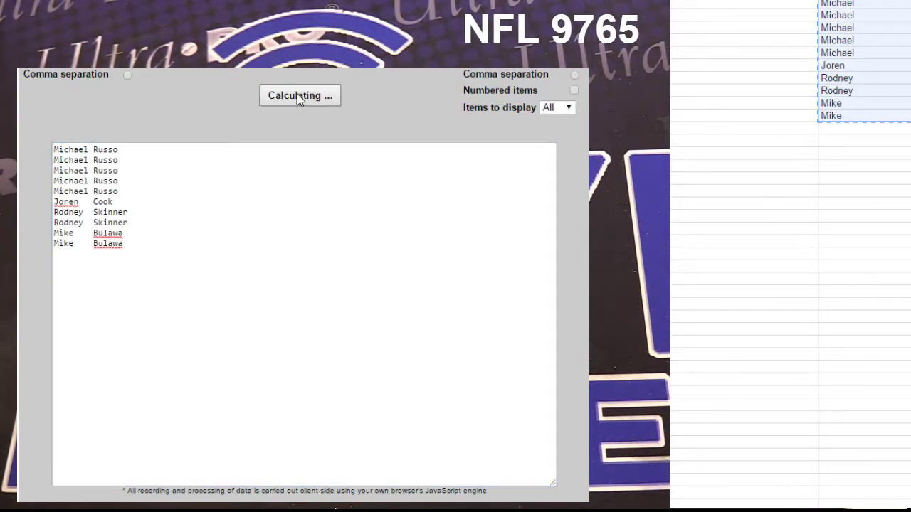
{"action": "left_click", "coordinate": [297, 95]}
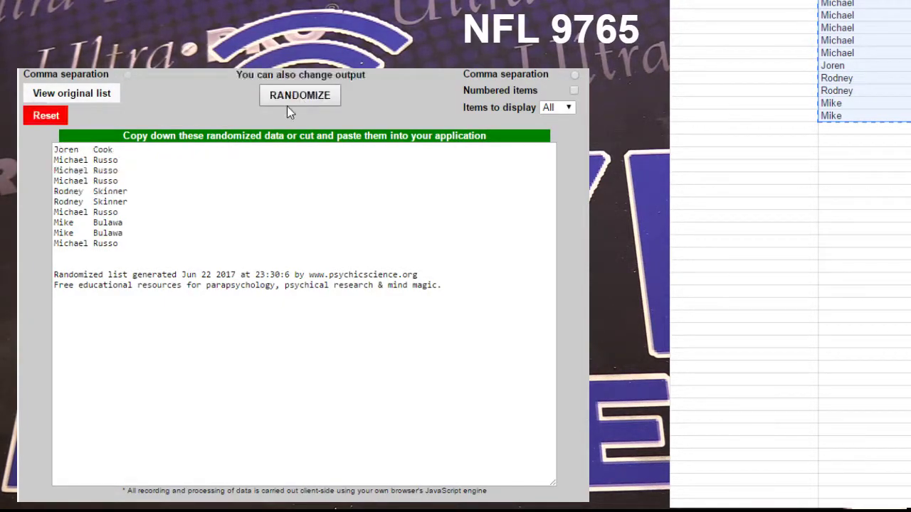
- Copy the first name of the shuffled list into the Chicago Bulls row of the team sheet
{"action": "left_click", "coordinate": [103, 149]}
{"action": "triple_click", "coordinate": [102, 149]}
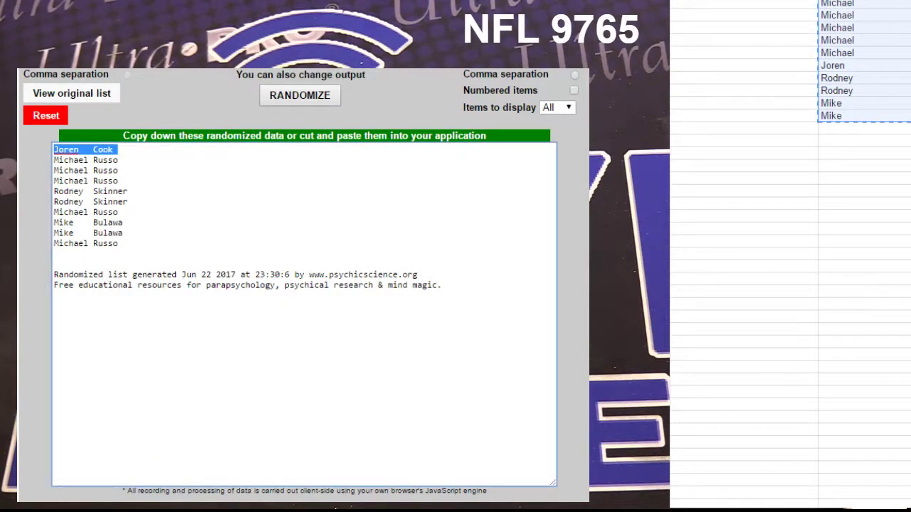
{"action": "key", "text": "ctrl+c"}
{"action": "key", "text": "alt+Tab"}
{"action": "left_click", "coordinate": [867, 74]}
{"action": "key", "text": "ctrl+v"}
{"action": "left_click_drag", "start_coordinate": [866, 177], "coordinate": [867, 195]}
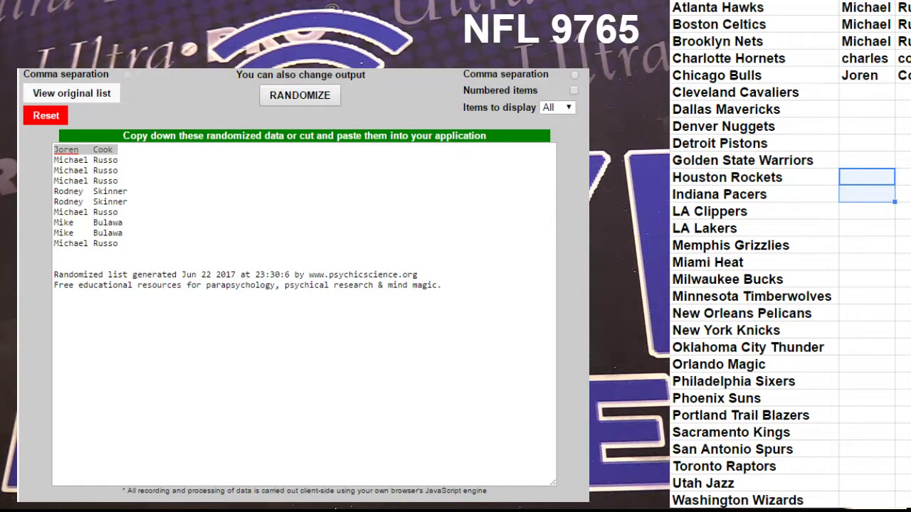
- Delete the entrant sheet that was used for the Chicago Bulls draw
{"action": "right_click", "coordinate": [818, 506]}
{"action": "left_click", "coordinate": [847, 348]}
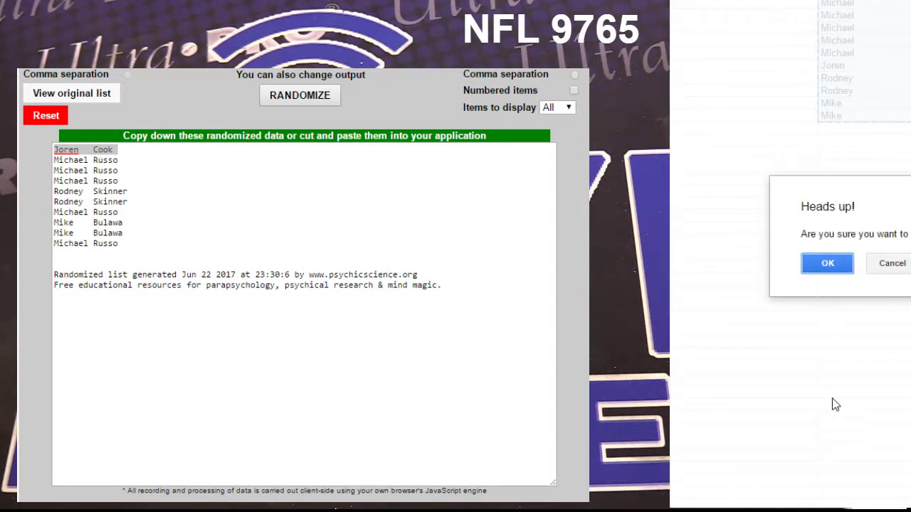
{"action": "key", "text": "Return"}
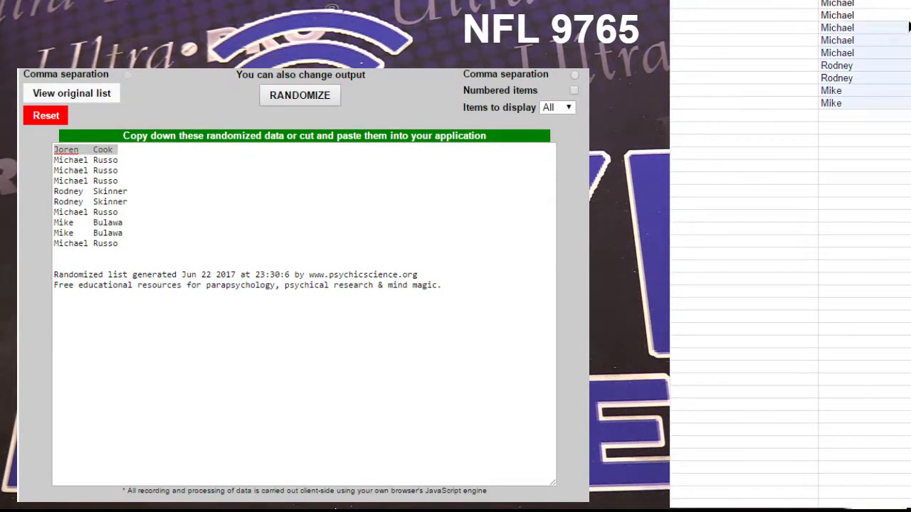
- Copy the next sheet's entrant list, reset the randomizer, and paste and shuffle the new list
{"action": "key", "text": "ctrl+c"}
{"action": "left_click", "coordinate": [45, 116]}
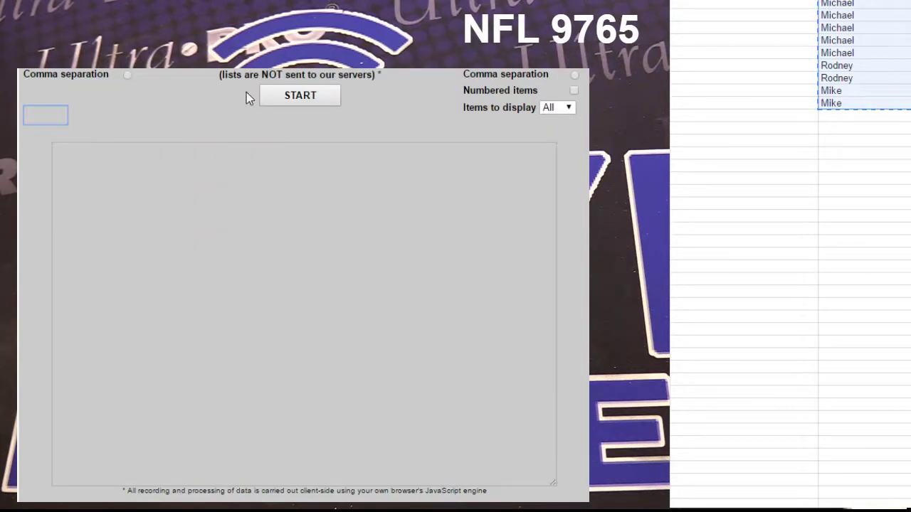
{"action": "left_click", "coordinate": [324, 103]}
{"action": "key", "text": "ctrl+v"}
{"action": "left_click", "coordinate": [299, 93]}
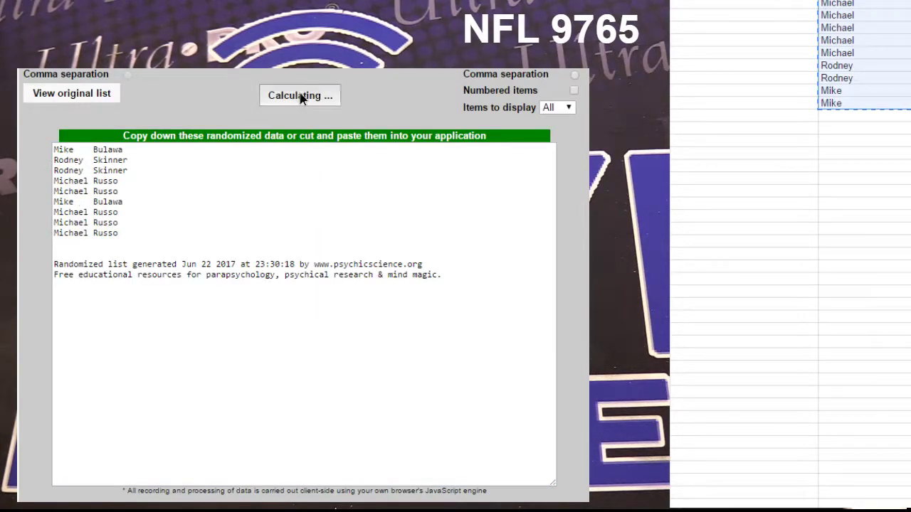
- Copy the top name of the shuffled list into the Cleveland Cavaliers row of the team sheet
{"action": "left_click", "coordinate": [104, 149]}
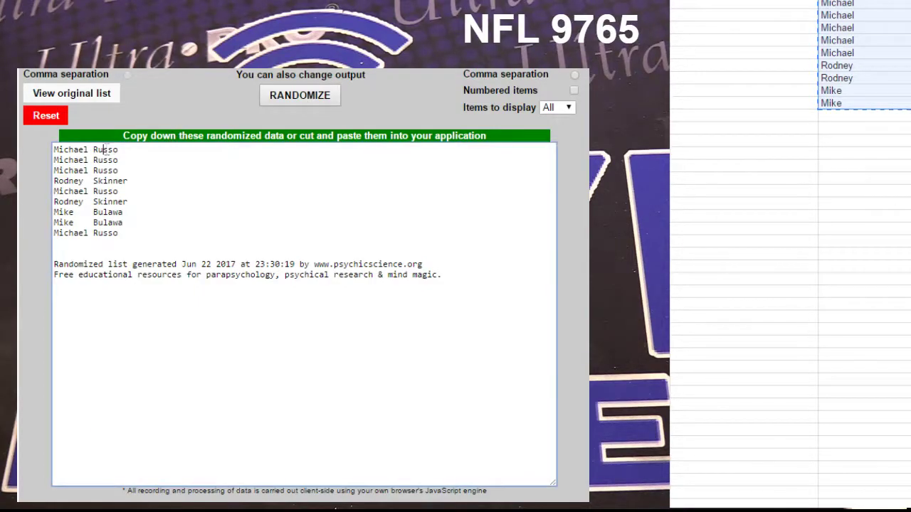
{"action": "triple_click", "coordinate": [104, 150]}
{"action": "left_click", "coordinate": [857, 508]}
{"action": "left_click", "coordinate": [871, 93]}
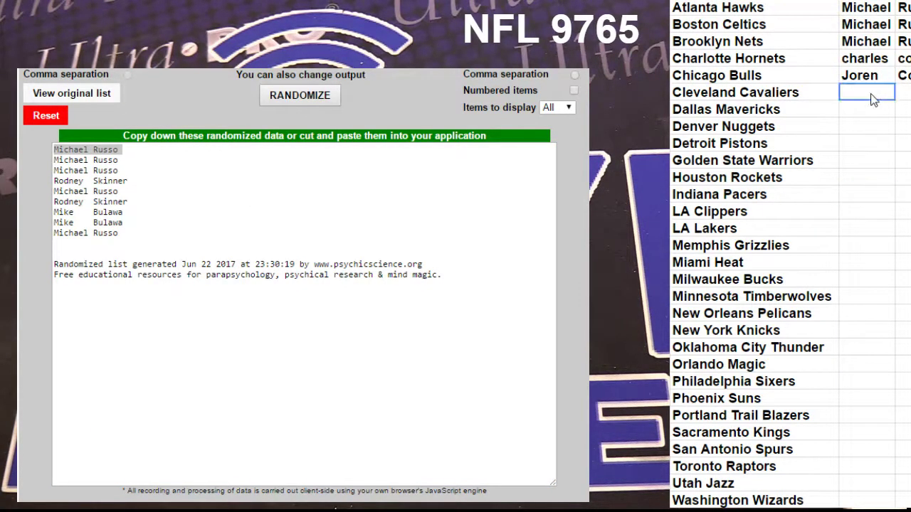
{"action": "key", "text": "ctrl+v"}
- Delete the entrant sheet that was used for the Cleveland Cavaliers draw
{"action": "left_click", "coordinate": [870, 508]}
{"action": "right_click", "coordinate": [857, 509]}
{"action": "left_click", "coordinate": [838, 346]}
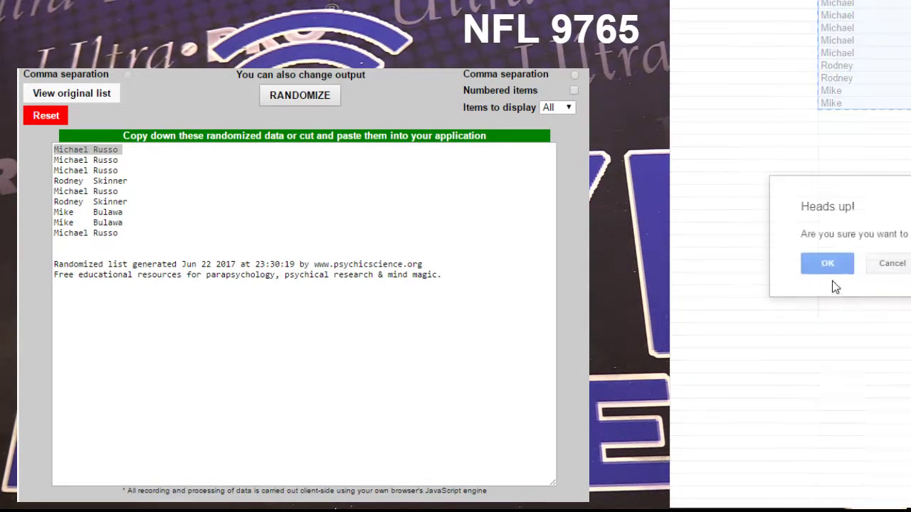
{"action": "left_click", "coordinate": [828, 264]}
- Copy the entrant list from the following sheet into the cleared randomizer and shuffle it
{"action": "left_click", "coordinate": [858, 508]}
{"action": "left_click_drag", "start_coordinate": [901, 115], "coordinate": [898, 4]}
{"action": "key", "text": "ctrl+c"}
{"action": "left_click", "coordinate": [43, 115]}
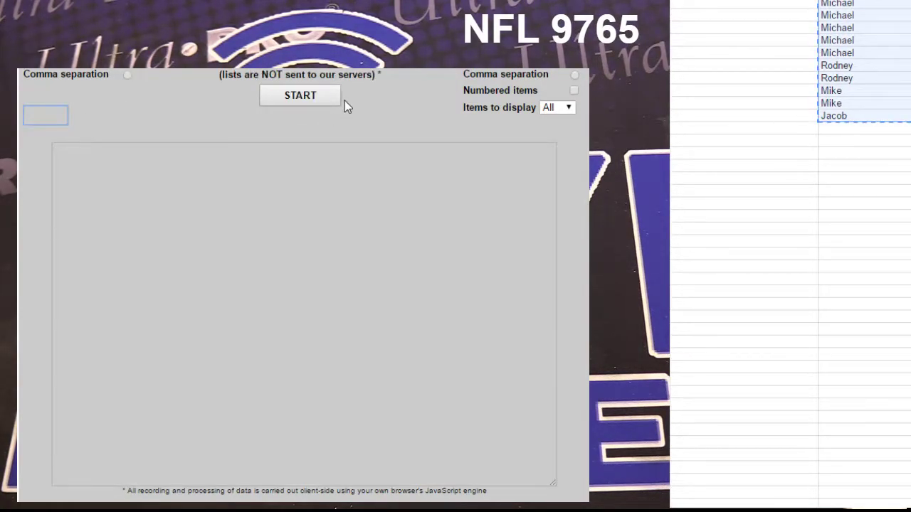
{"action": "left_click", "coordinate": [311, 199]}
{"action": "key", "text": "ctrl+v"}
{"action": "left_click", "coordinate": [297, 99]}
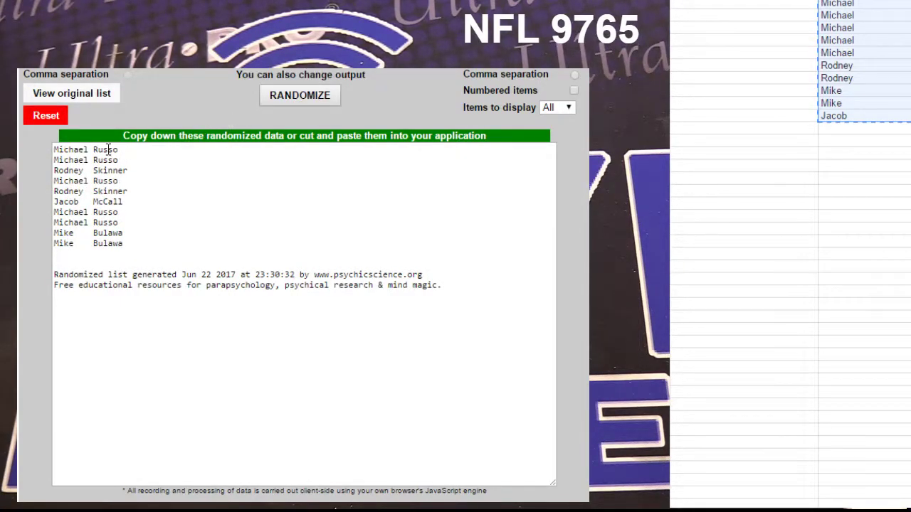
- Copy the top name of the shuffled list into the Dallas Mavericks row of the team sheet
{"action": "left_click_drag", "start_coordinate": [120, 150], "coordinate": [54, 149]}
{"action": "left_click", "coordinate": [815, 473]}
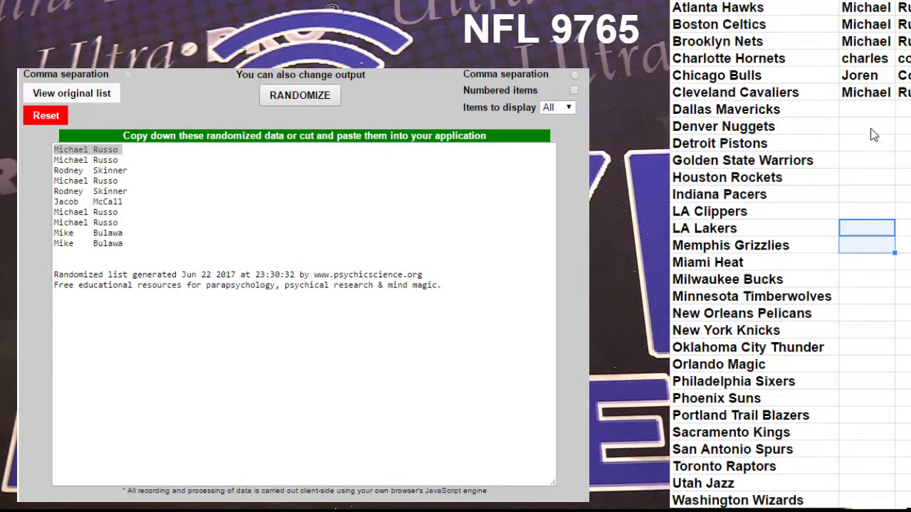
{"action": "key", "text": "ctrl+v"}
- Delete the entrant sheet that was used for the Dallas Mavericks draw
{"action": "left_click", "coordinate": [856, 507]}
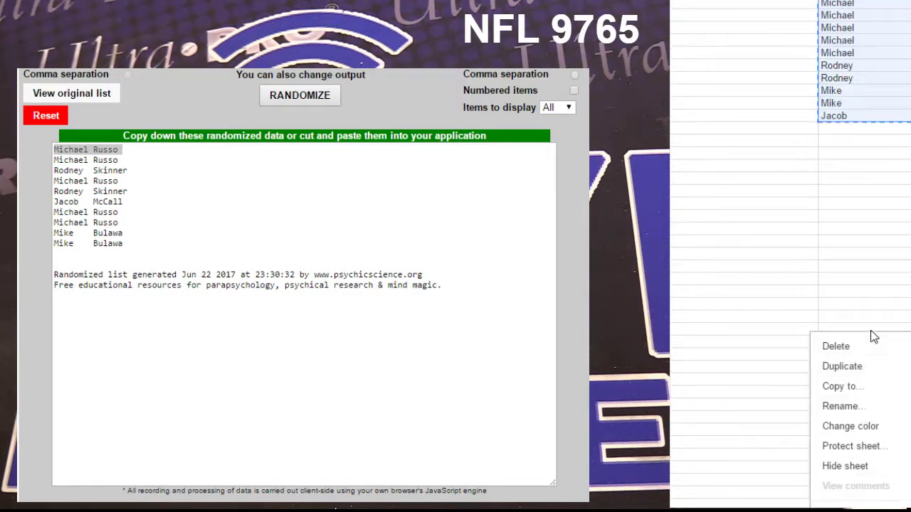
{"action": "left_click_drag", "start_coordinate": [870, 330], "coordinate": [867, 372]}
{"action": "right_click", "coordinate": [856, 505]}
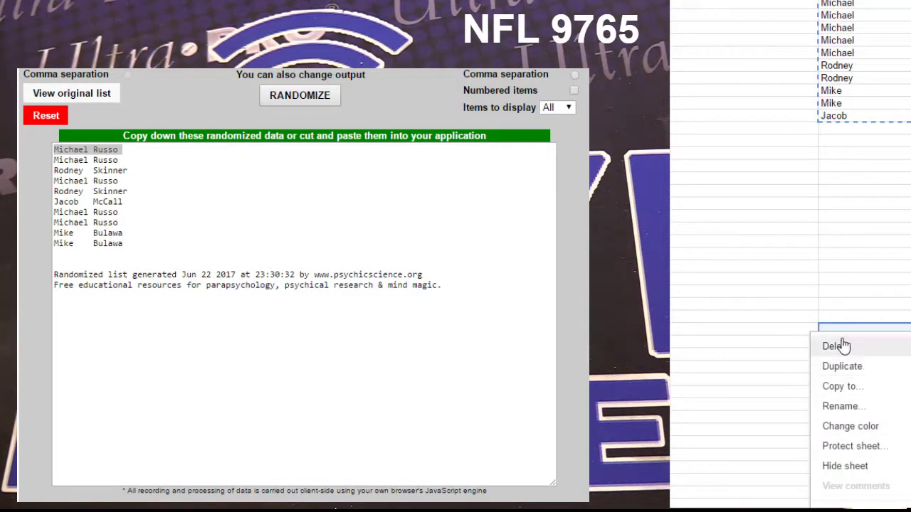
{"action": "left_click", "coordinate": [842, 346]}
{"action": "left_click", "coordinate": [812, 263]}
{"action": "key", "text": "Return"}
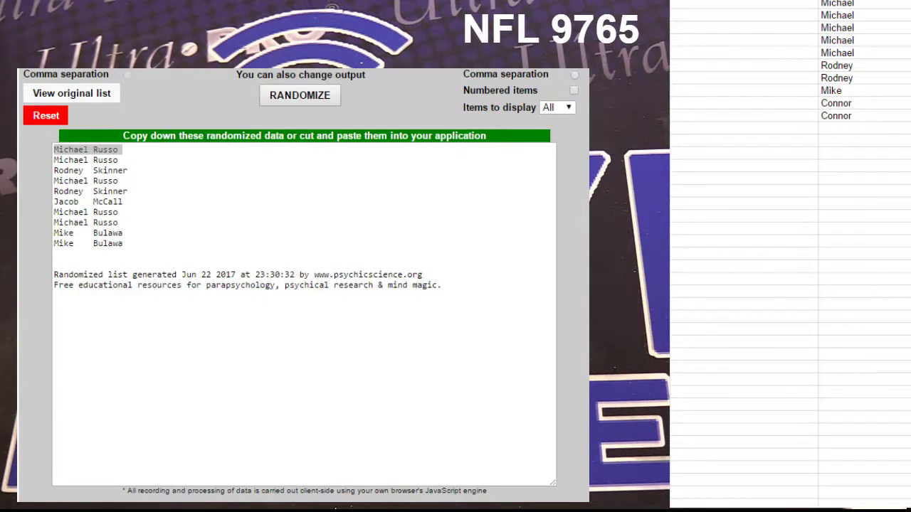
- Replace the randomizer's contents with the entrant list of the now open sheet and shuffle it
{"action": "left_click_drag", "start_coordinate": [836, 116], "coordinate": [902, 11]}
{"action": "key", "text": "ctrl+c"}
{"action": "left_click", "coordinate": [45, 115]}
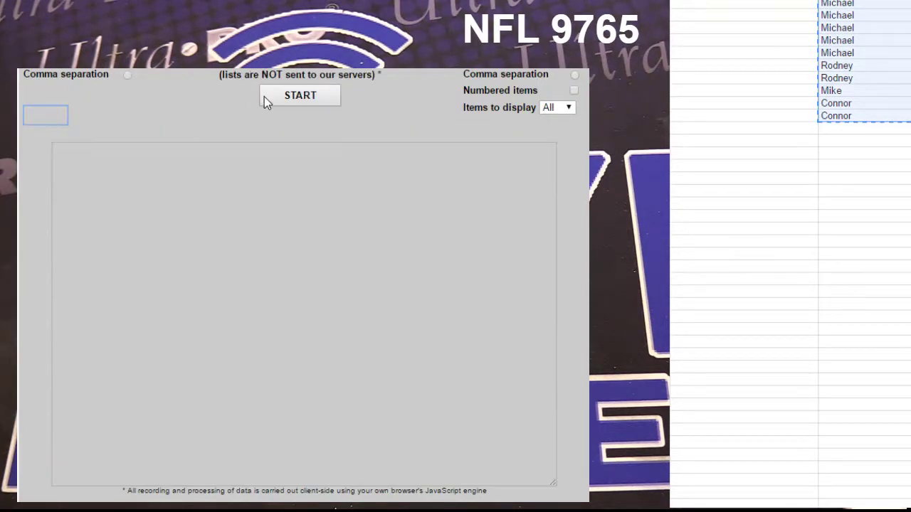
{"action": "left_click", "coordinate": [266, 97]}
{"action": "key", "text": "ctrl+v"}
{"action": "left_click", "coordinate": [300, 97]}
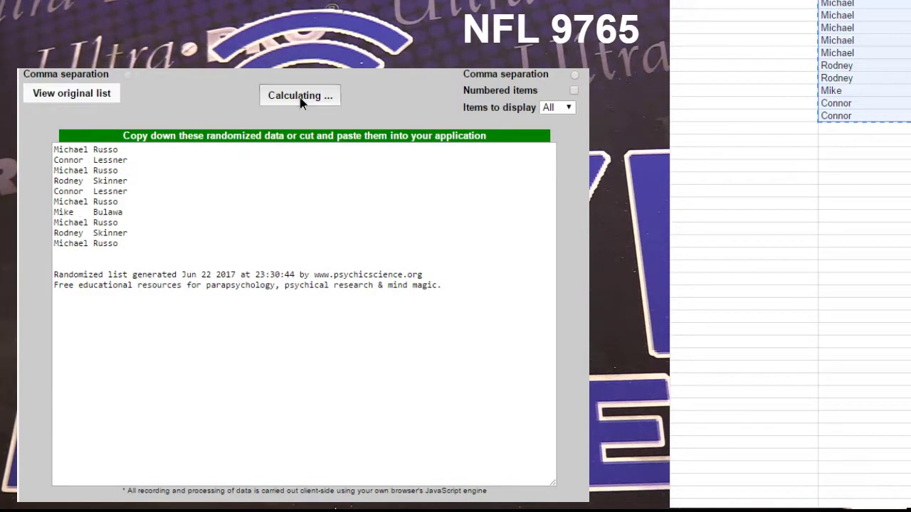
- Copy the top name of the shuffled list into the Denver Nuggets row of the team sheet
{"action": "left_click", "coordinate": [118, 150]}
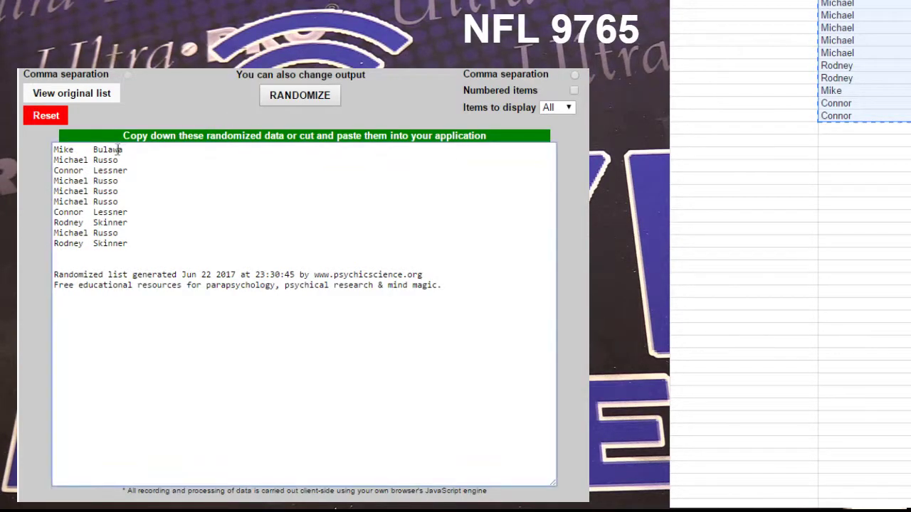
{"action": "left_click_drag", "start_coordinate": [123, 149], "coordinate": [52, 151]}
{"action": "key", "text": "ctrl+c"}
{"action": "key", "text": "alt+Tab"}
{"action": "left_click", "coordinate": [882, 128]}
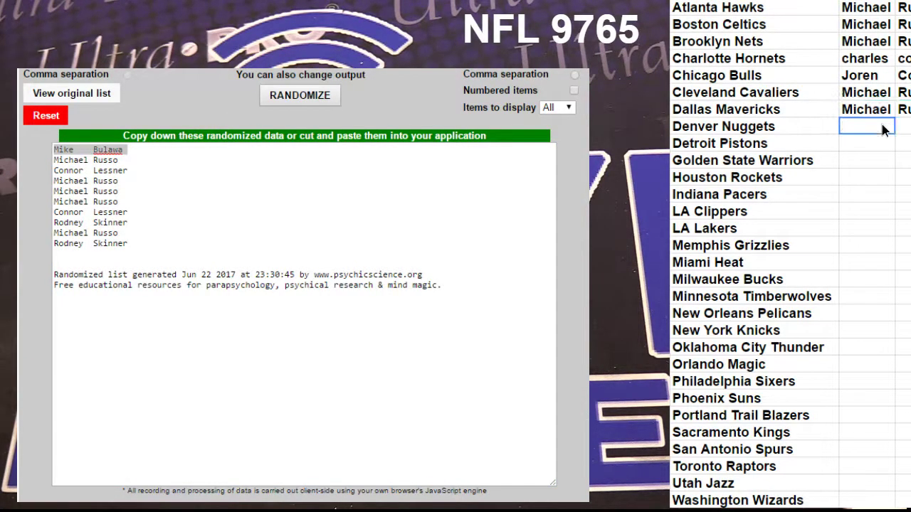
{"action": "key", "text": "ctrl+v"}
{"action": "left_click", "coordinate": [898, 281]}
- Delete the entrant sheet that was used for the Denver Nuggets draw
{"action": "right_click", "coordinate": [856, 494]}
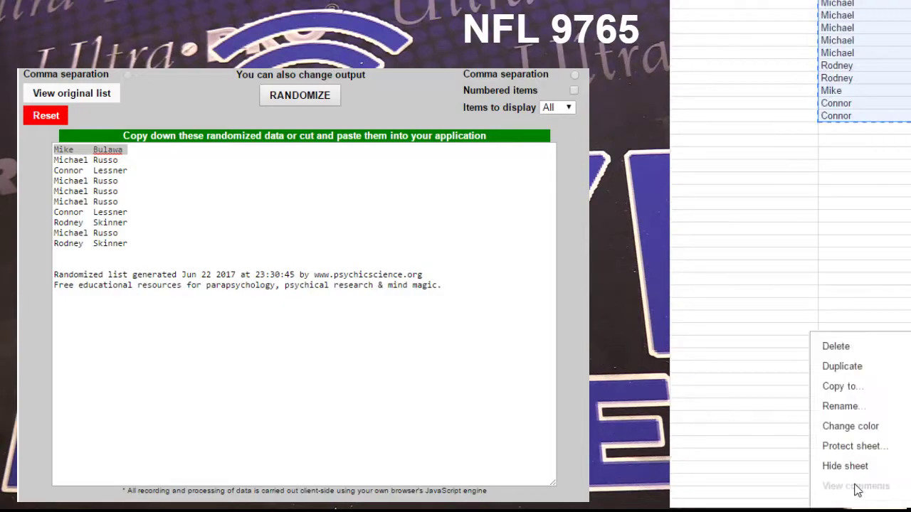
{"action": "left_click", "coordinate": [856, 350]}
{"action": "key", "text": "Return"}
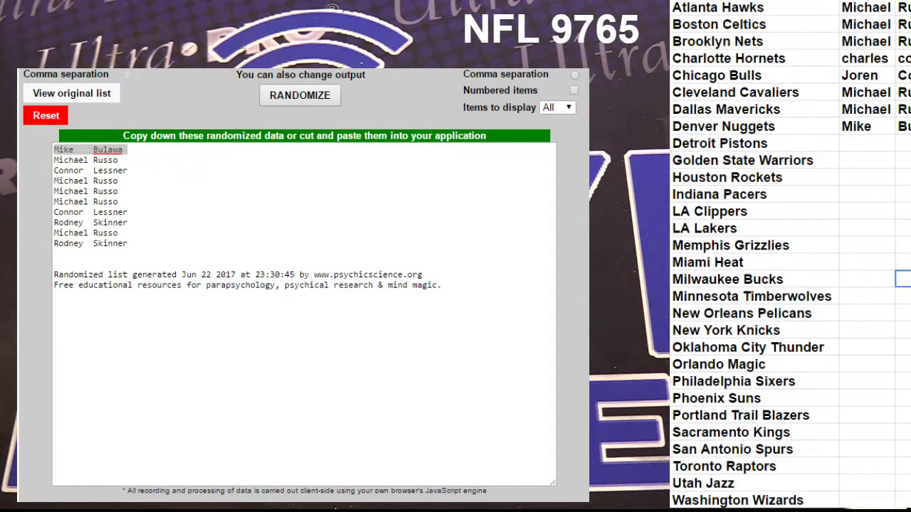
- Add the missing entrant's name in the first empty row of the next entrant sheet and copy that entry
{"action": "left_click", "coordinate": [847, 508]}
{"action": "left_click_drag", "start_coordinate": [908, 104], "coordinate": [897, 8]}
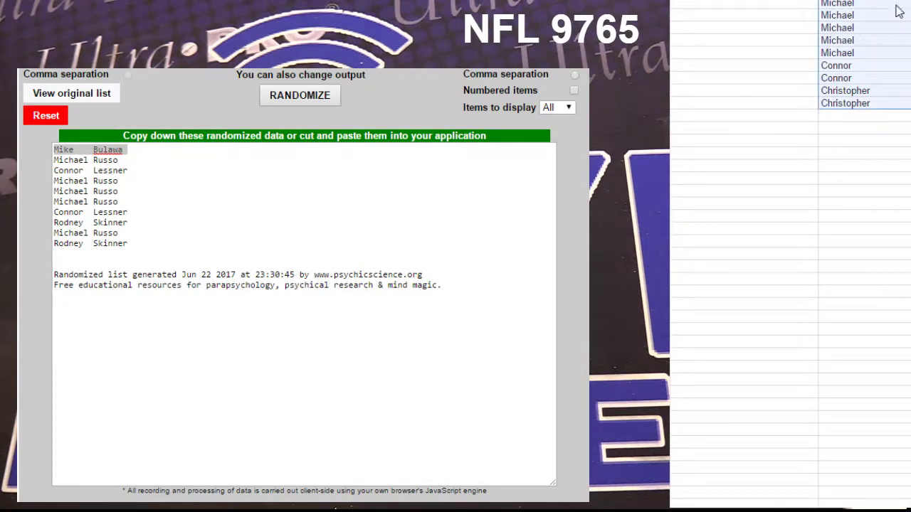
{"action": "left_click", "coordinate": [873, 117]}
{"action": "type", "text": "Rodney"}
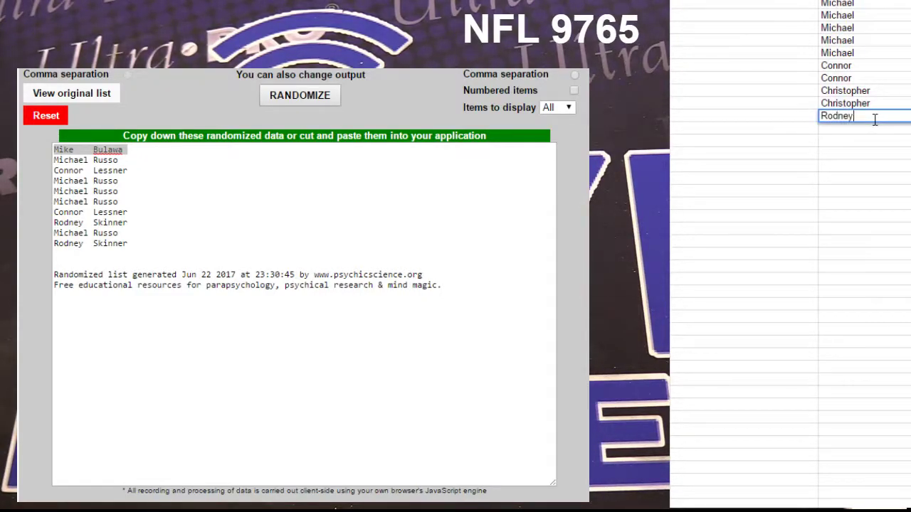
{"action": "key", "text": "Tab"}
{"action": "key", "text": "Up"}
{"action": "key", "text": "ctrl+c"}
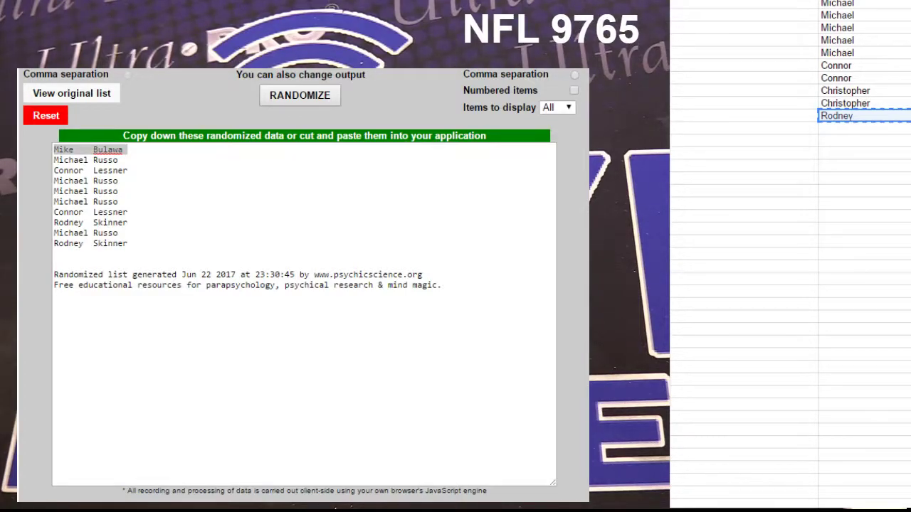
- Paste the copied entrant name below the last entry in the other entrant sheets
{"action": "left_click", "coordinate": [878, 105]}
{"action": "key", "text": "ctrl+v"}
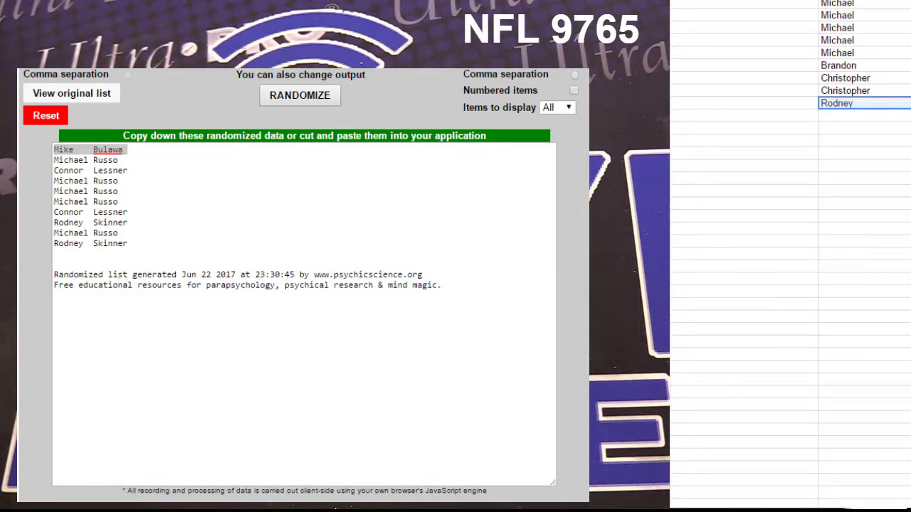
{"action": "left_click", "coordinate": [882, 116]}
{"action": "key", "text": "ctrl+v"}
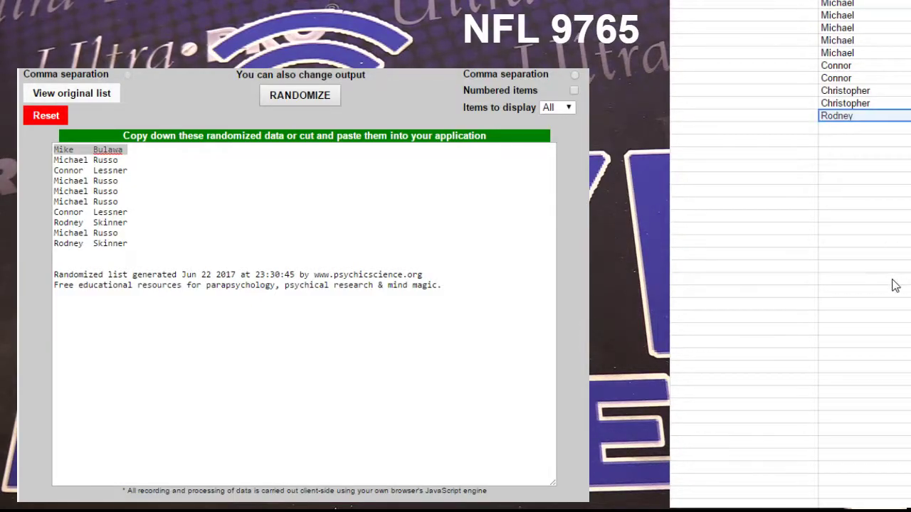
{"action": "left_click", "coordinate": [893, 280]}
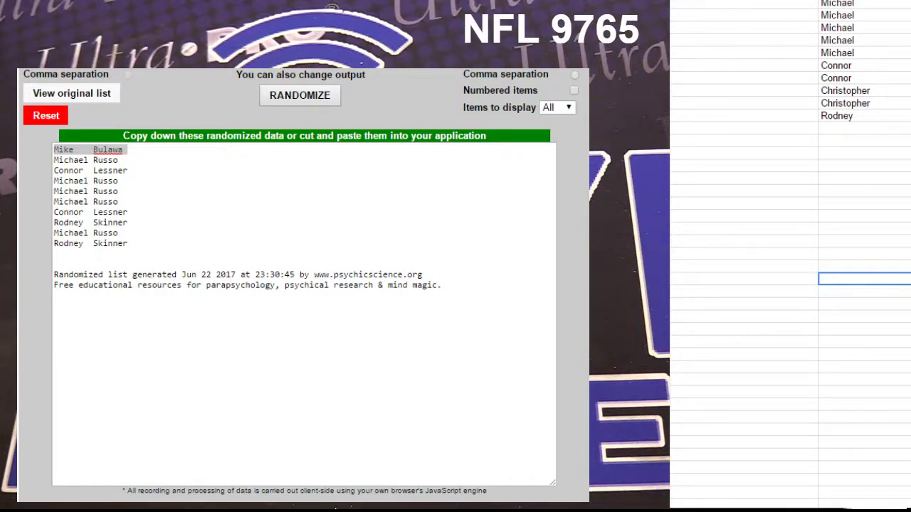
- Open the sheet 1617ntbkplayer37 and paste the copied entrant name in the first empty row below its last entries
{"action": "left_click", "coordinate": [703, 509]}
{"action": "scroll", "coordinate": [805, 486], "scroll_direction": "up", "scroll_amount": 6}
{"action": "scroll", "coordinate": [804, 490], "scroll_direction": "down", "scroll_amount": 9}
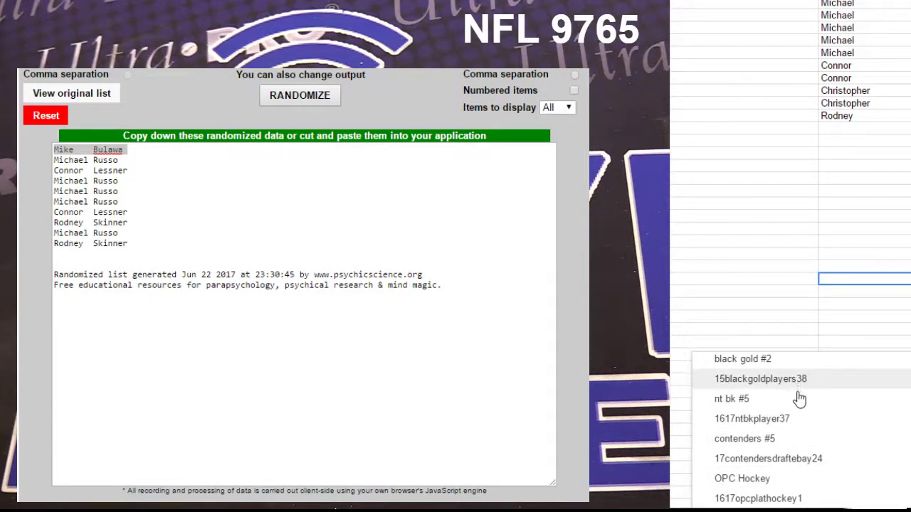
{"action": "left_click", "coordinate": [799, 421]}
{"action": "scroll", "coordinate": [804, 431], "scroll_direction": "down", "scroll_amount": 20}
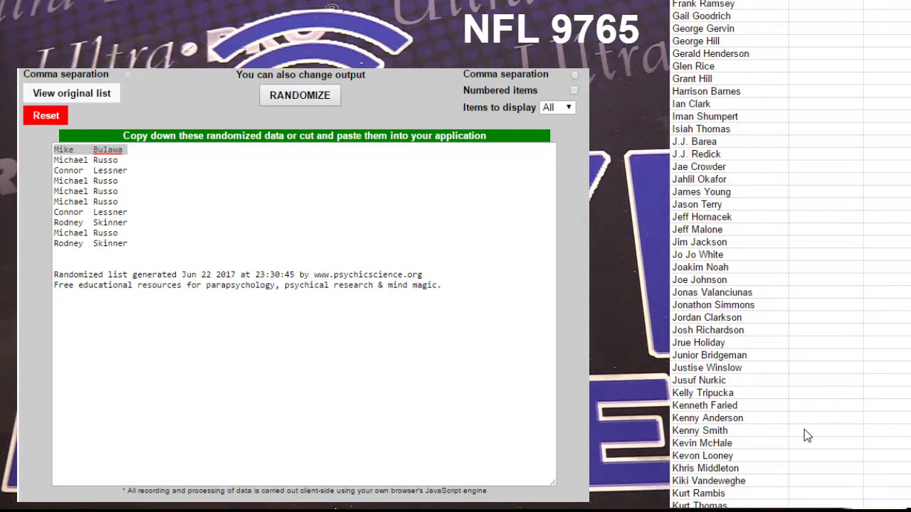
{"action": "scroll", "coordinate": [806, 424], "scroll_direction": "down", "scroll_amount": 20}
{"action": "scroll", "coordinate": [808, 416], "scroll_direction": "down", "scroll_amount": 7}
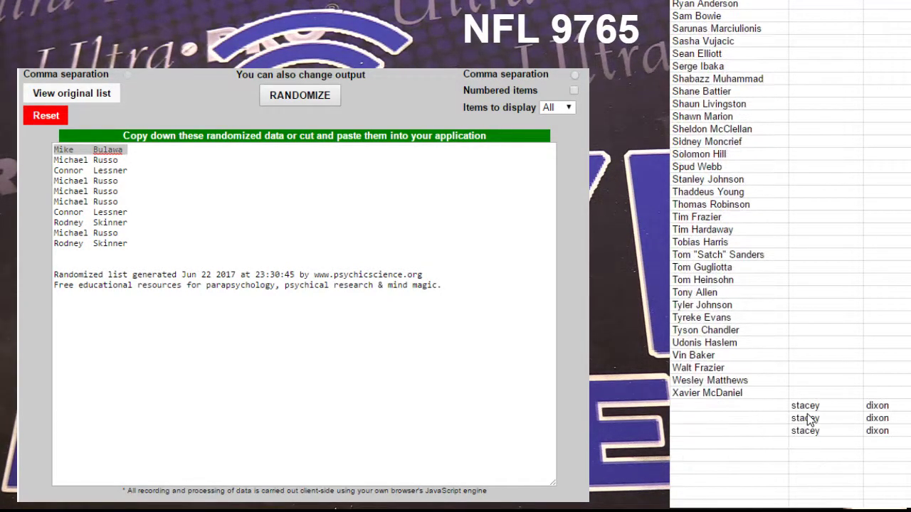
{"action": "left_click", "coordinate": [808, 446]}
{"action": "key", "text": "ctrl+v"}
{"action": "left_click", "coordinate": [800, 481]}
- Open the sheet 16nationaltreasuresPLAYERCASE3
{"action": "left_click", "coordinate": [704, 507]}
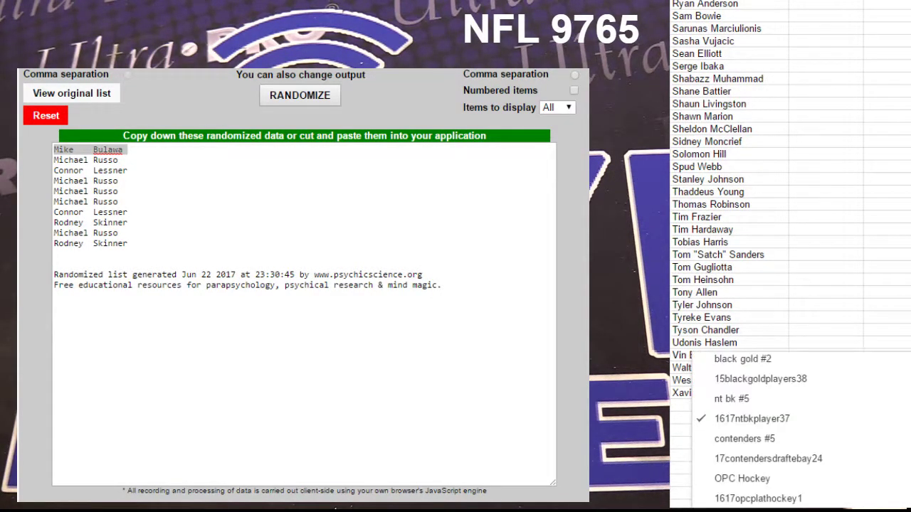
{"action": "scroll", "coordinate": [785, 474], "scroll_direction": "up", "scroll_amount": 5}
{"action": "scroll", "coordinate": [786, 473], "scroll_direction": "up", "scroll_amount": 15}
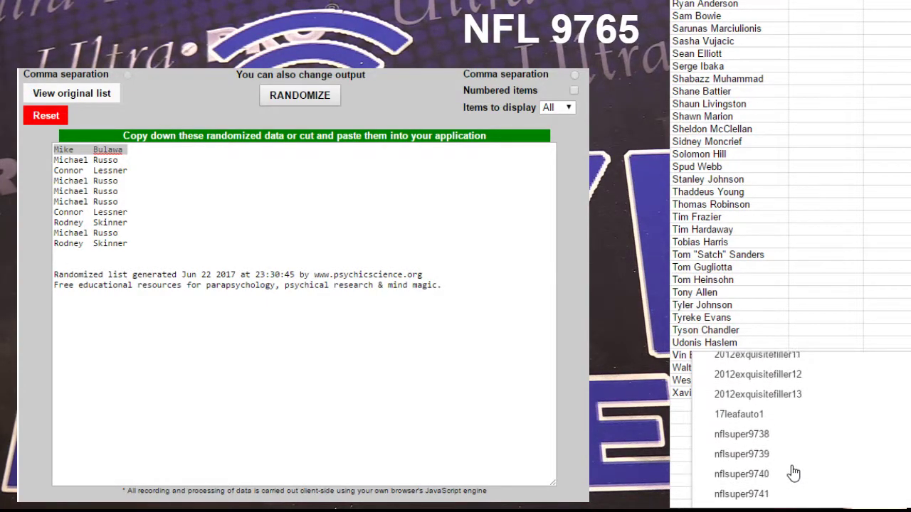
{"action": "scroll", "coordinate": [794, 473], "scroll_direction": "up", "scroll_amount": 5}
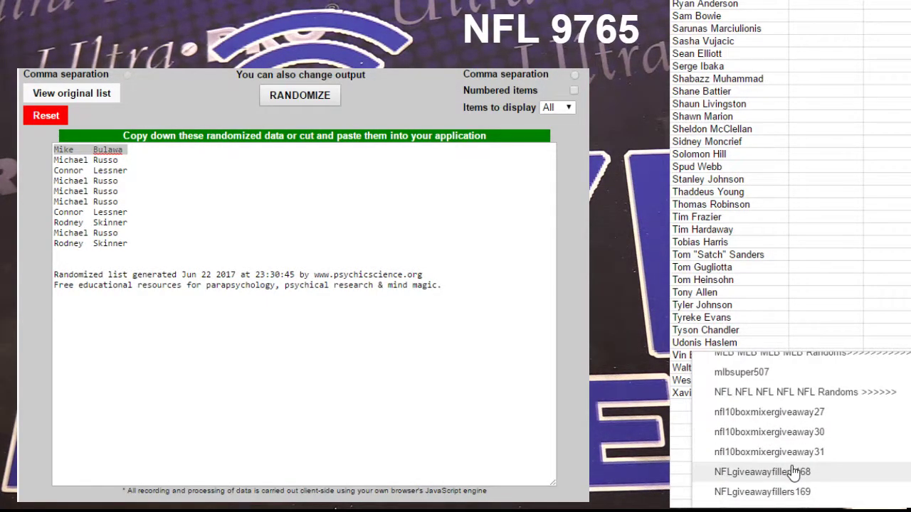
{"action": "scroll", "coordinate": [829, 490], "scroll_direction": "down", "scroll_amount": 3}
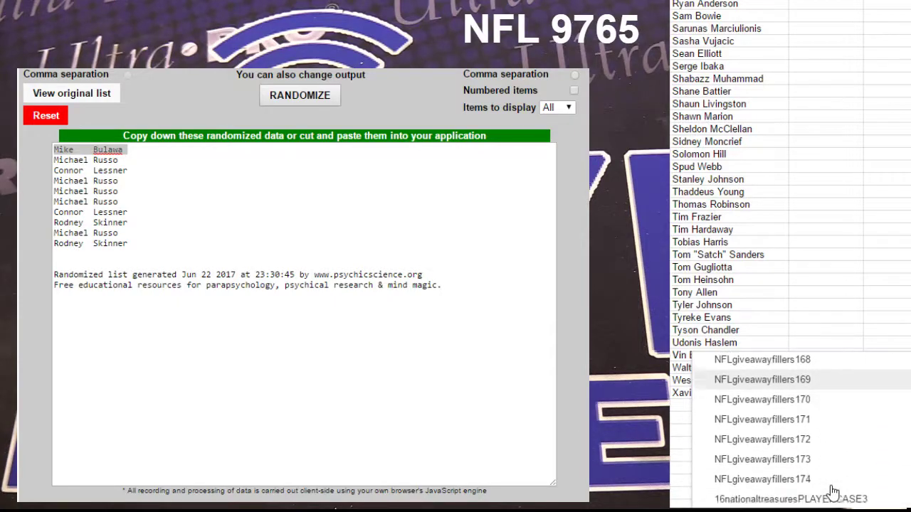
{"action": "scroll", "coordinate": [833, 491], "scroll_direction": "down", "scroll_amount": 3}
{"action": "left_click", "coordinate": [889, 397]}
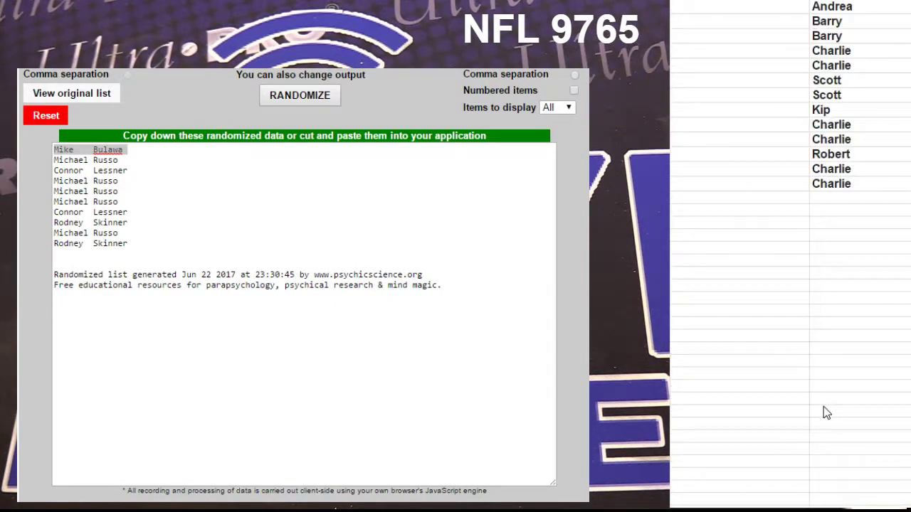
- Paste the copied entrant name into the three empty rows below the last entry
{"action": "left_click", "coordinate": [847, 200]}
{"action": "key", "text": "ctrl+v"}
{"action": "left_click_drag", "start_coordinate": [818, 311], "coordinate": [815, 324]}
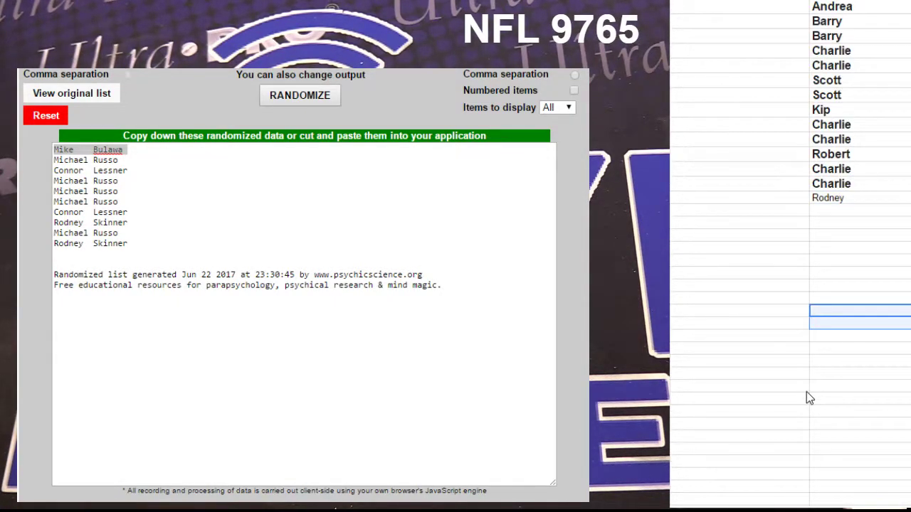
{"action": "left_click", "coordinate": [838, 211]}
{"action": "key", "text": "ctrl+v"}
{"action": "left_click", "coordinate": [840, 223]}
{"action": "key", "text": "ctrl+v"}
{"action": "left_click", "coordinate": [839, 285]}
- Return to the 1617ntfiller entrant sheet from which the added entrant name was copied
{"action": "key", "text": "alt+shift+k"}
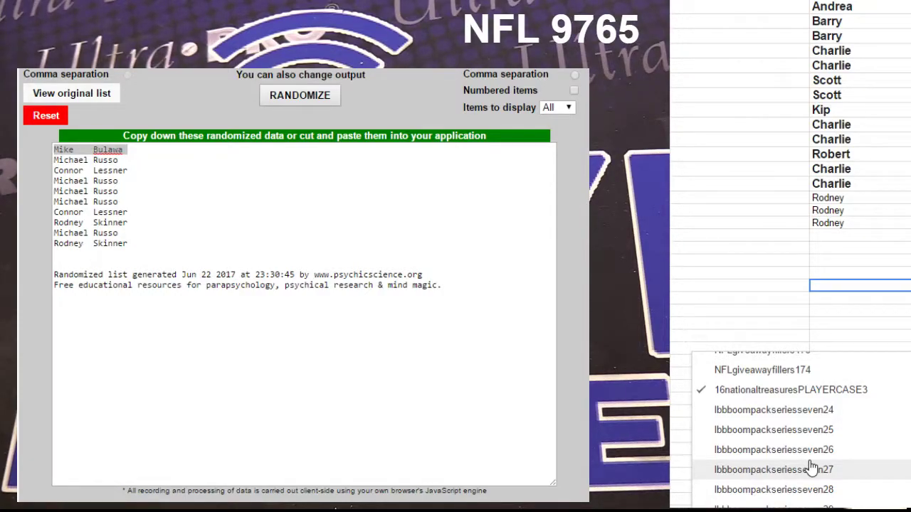
{"action": "scroll", "coordinate": [811, 466], "scroll_direction": "down", "scroll_amount": 15}
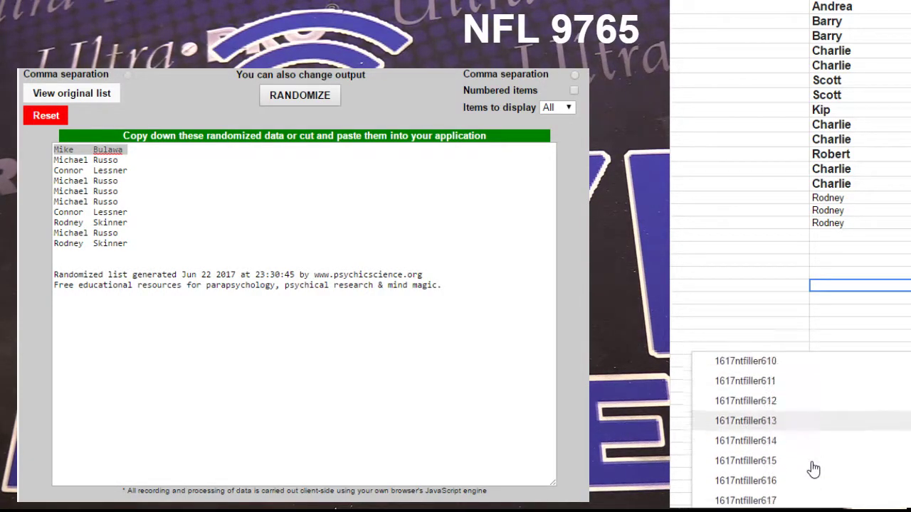
{"action": "scroll", "coordinate": [811, 469], "scroll_direction": "up", "scroll_amount": 3}
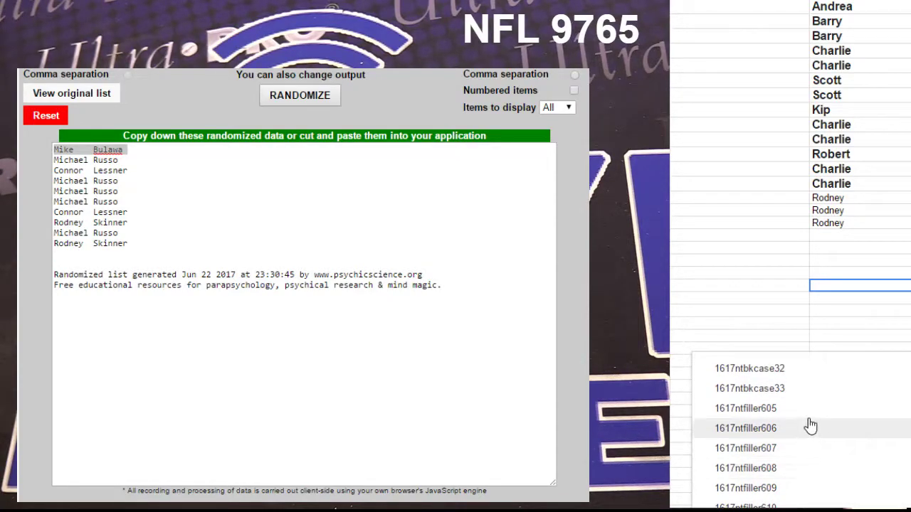
{"action": "left_click", "coordinate": [811, 426]}
{"action": "left_click", "coordinate": [894, 368]}
- Reset the list randomizer, paste in the entrant list of this sheet and randomize it
{"action": "left_click", "coordinate": [52, 115]}
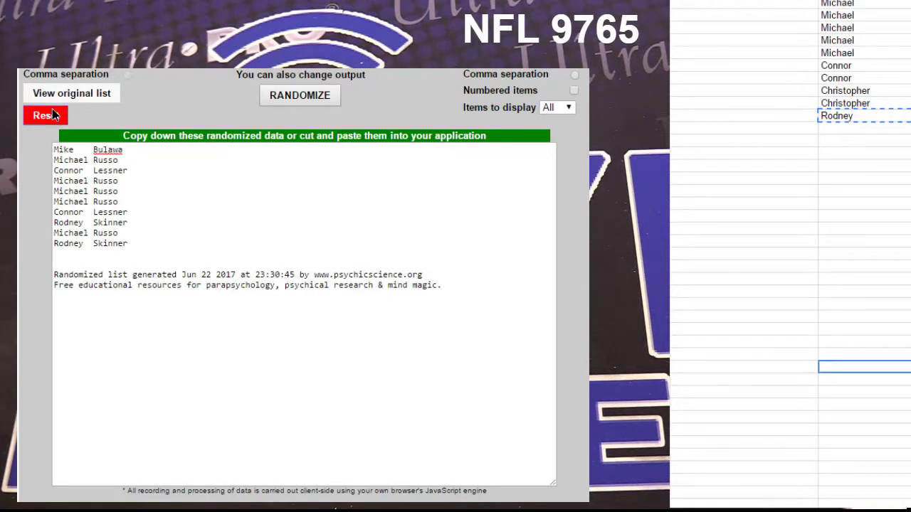
{"action": "left_click", "coordinate": [313, 95]}
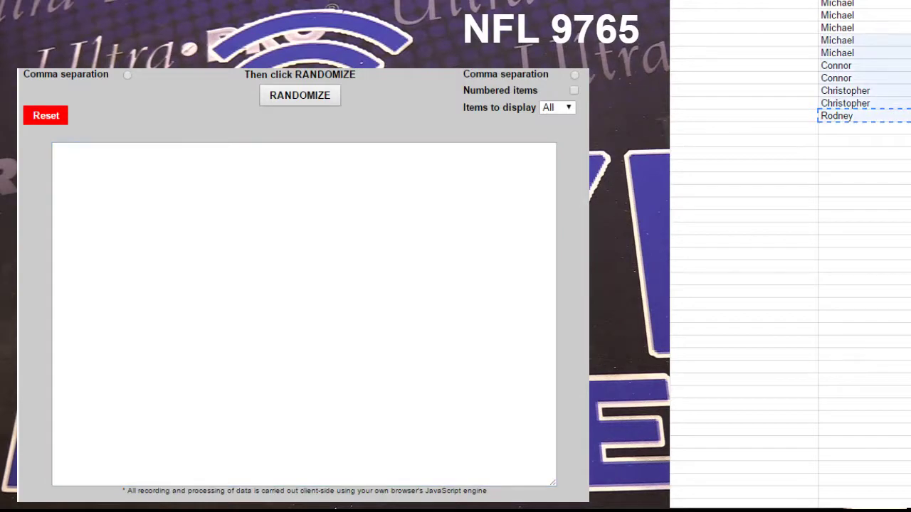
{"action": "left_click", "coordinate": [251, 203]}
{"action": "key", "text": "ctrl+v"}
{"action": "left_click", "coordinate": [315, 96]}
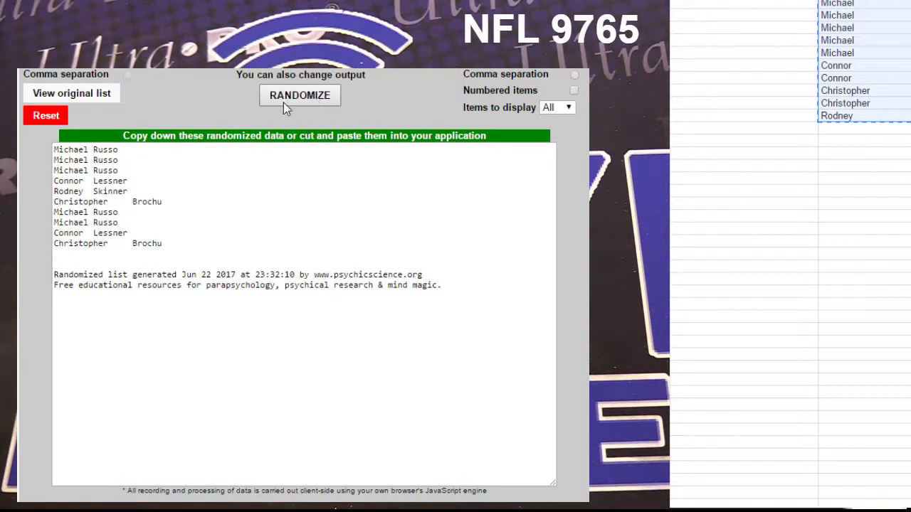
- Copy the first name of the randomized list and paste it beside Detroit Pistons in the team sheet
{"action": "triple_click", "coordinate": [107, 152]}
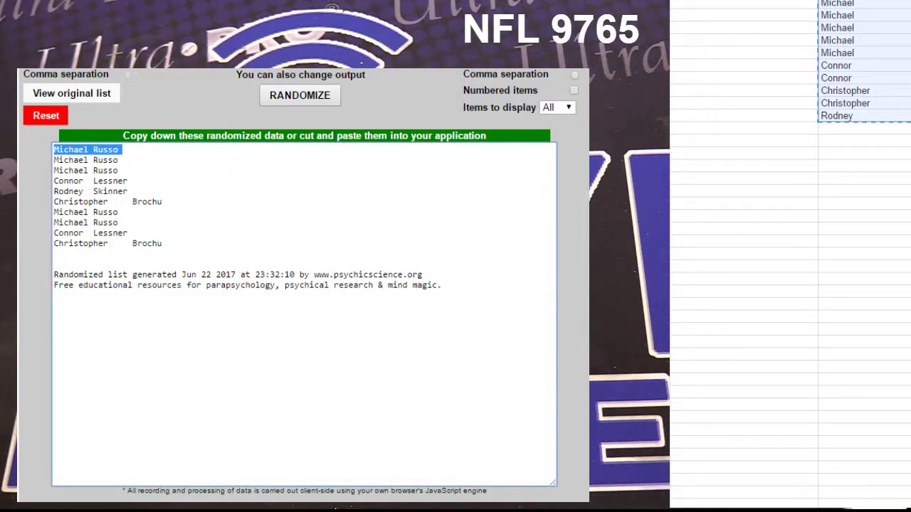
{"action": "key", "text": "alt+Tab"}
{"action": "left_click", "coordinate": [880, 144]}
{"action": "key", "text": "ctrl+v"}
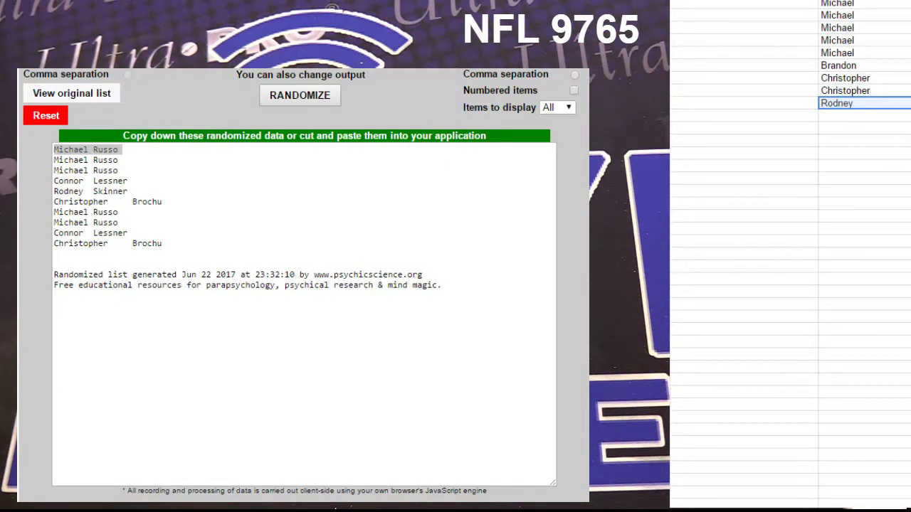
- Copy the next entrant sheet's full list into the reset list randomizer and randomize it
{"action": "left_click_drag", "start_coordinate": [910, 103], "coordinate": [889, 10]}
{"action": "key", "text": "ctrl+c"}
{"action": "left_click", "coordinate": [58, 118]}
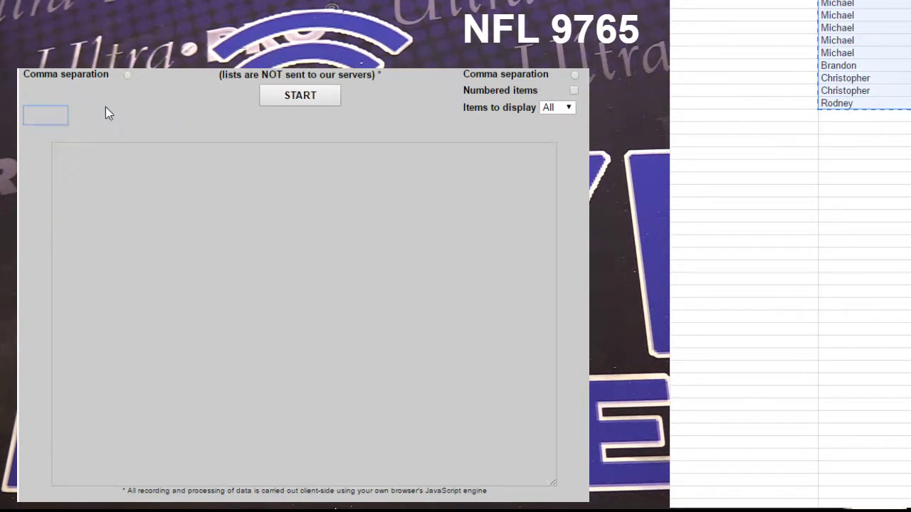
{"action": "key", "text": "ctrl+v"}
{"action": "left_click", "coordinate": [296, 94]}
{"action": "left_click", "coordinate": [296, 95]}
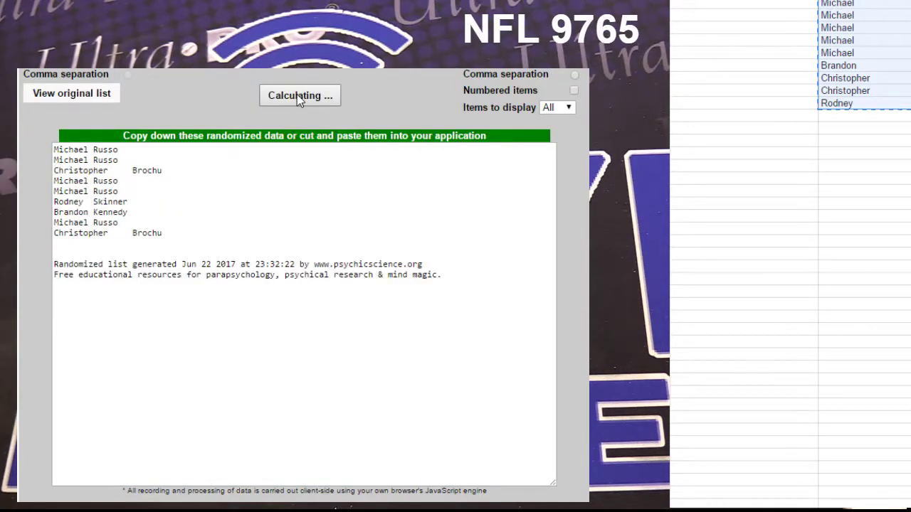
- Paste the first randomized name beside Golden State Warriors in the team sheet and delete the entrant sheet used for that draw
{"action": "triple_click", "coordinate": [118, 150]}
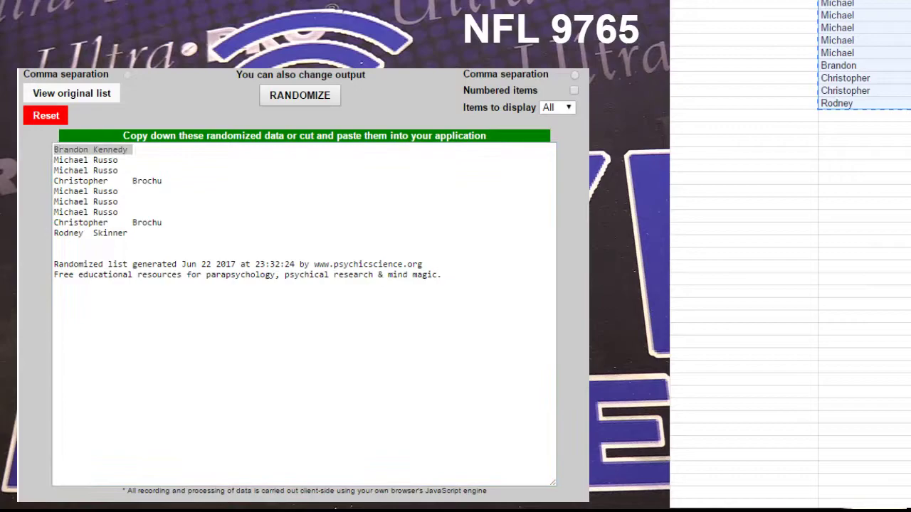
{"action": "left_click", "coordinate": [867, 161]}
{"action": "key", "text": "ctrl+v"}
{"action": "key", "text": "alt+Tab"}
{"action": "left_click", "coordinate": [826, 263]}
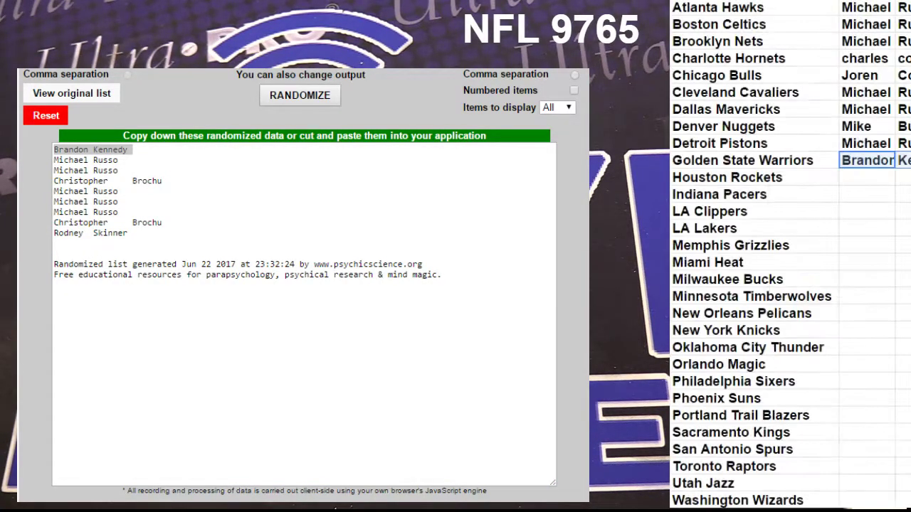
{"action": "key", "text": "alt+Tab"}
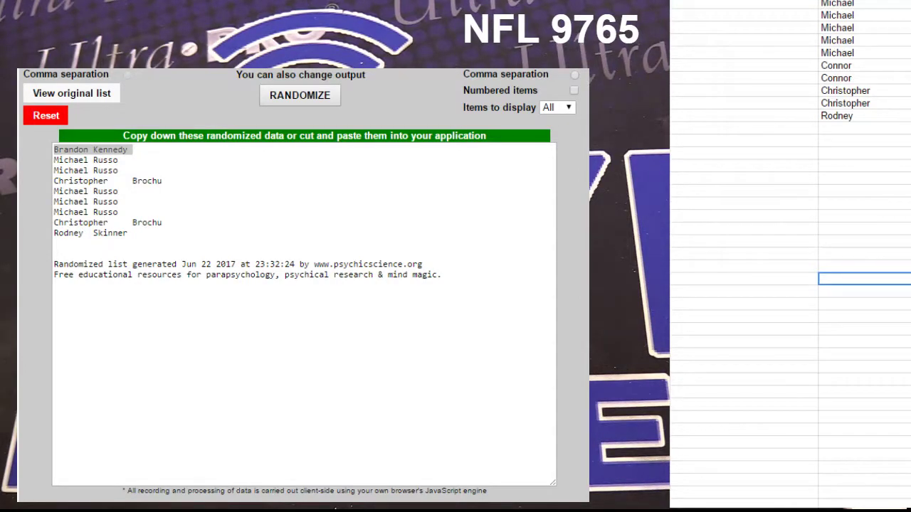
- Copy the entrant list for the Houston Rockets draw into the reset list randomizer and randomize it several times
{"action": "left_click_drag", "start_coordinate": [902, 116], "coordinate": [892, 3]}
{"action": "key", "text": "ctrl+c"}
{"action": "left_click", "coordinate": [57, 120]}
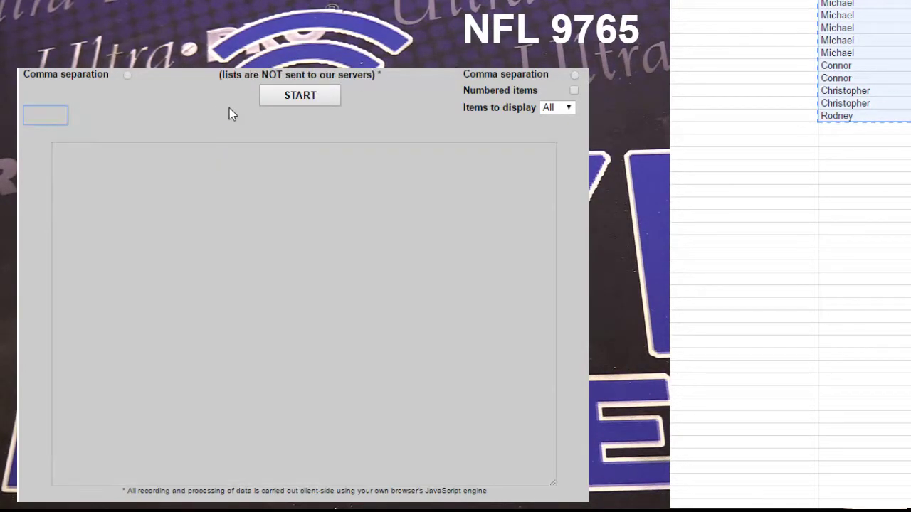
{"action": "left_click", "coordinate": [300, 94]}
{"action": "key", "text": "ctrl+v"}
{"action": "left_click", "coordinate": [302, 99]}
{"action": "left_click", "coordinate": [303, 94]}
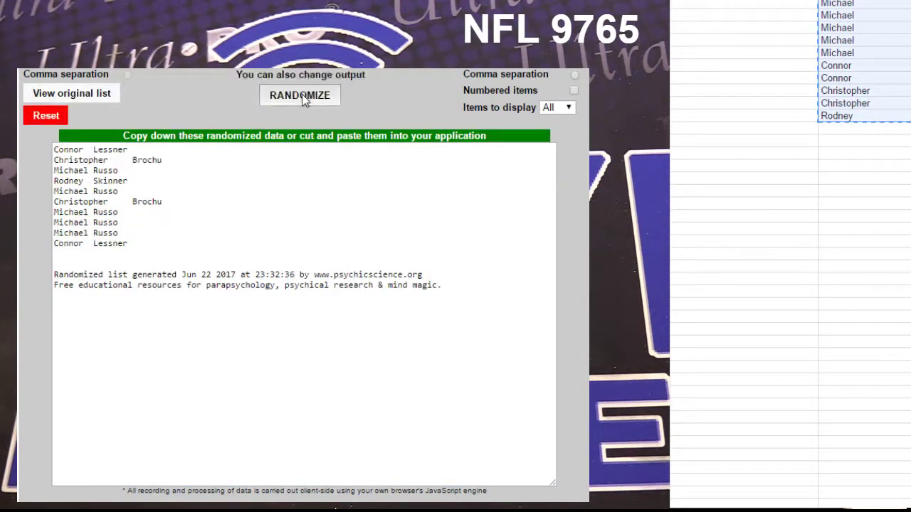
{"action": "left_click", "coordinate": [303, 95]}
{"action": "left_click", "coordinate": [302, 94]}
{"action": "left_click", "coordinate": [303, 94]}
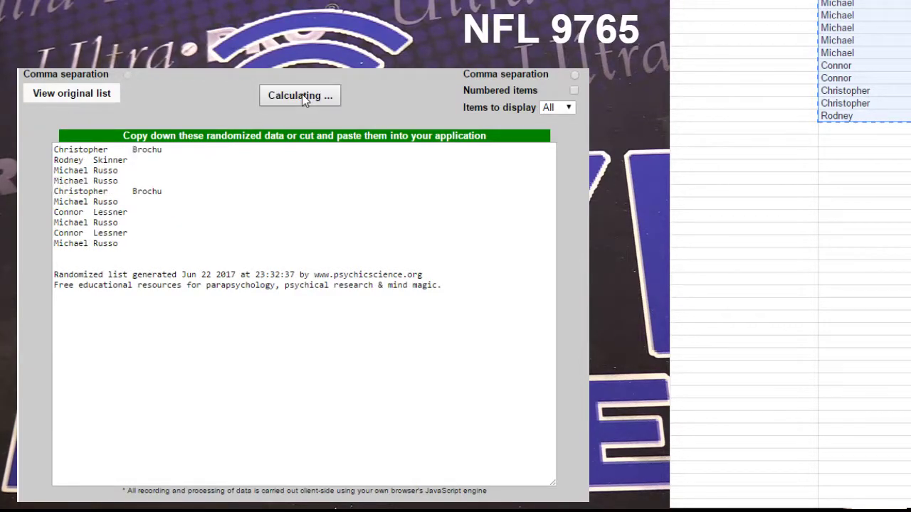
- Copy the first name of the randomized list and paste it beside Houston Rockets in the team sheet
{"action": "triple_click", "coordinate": [107, 155]}
{"action": "key", "text": "alt+Tab"}
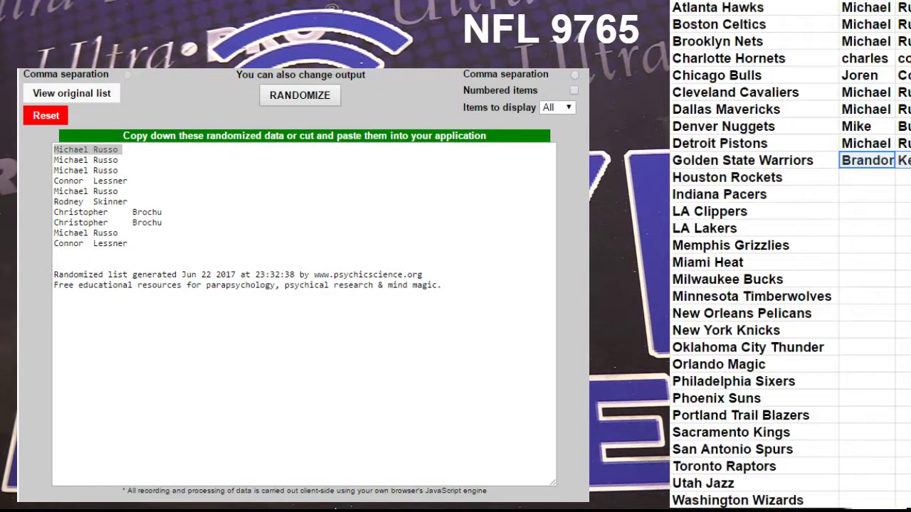
{"action": "left_click", "coordinate": [856, 182]}
{"action": "key", "text": "ctrl+v"}
{"action": "left_click_drag", "start_coordinate": [859, 249], "coordinate": [862, 261]}
- Delete the entrant sheet used for the Houston Rockets draw and open the next entrant sheet
{"action": "key", "text": "ctrl+shift+Page_Down"}
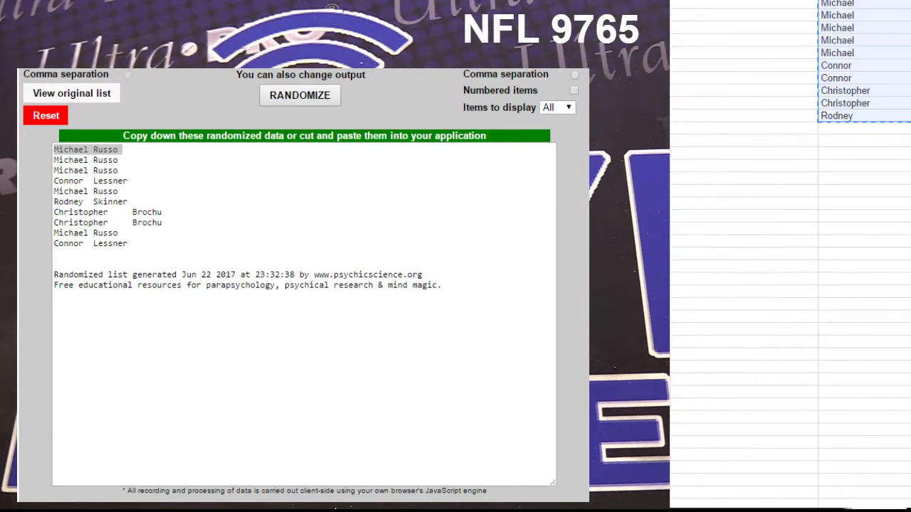
{"action": "left_click", "coordinate": [824, 265]}
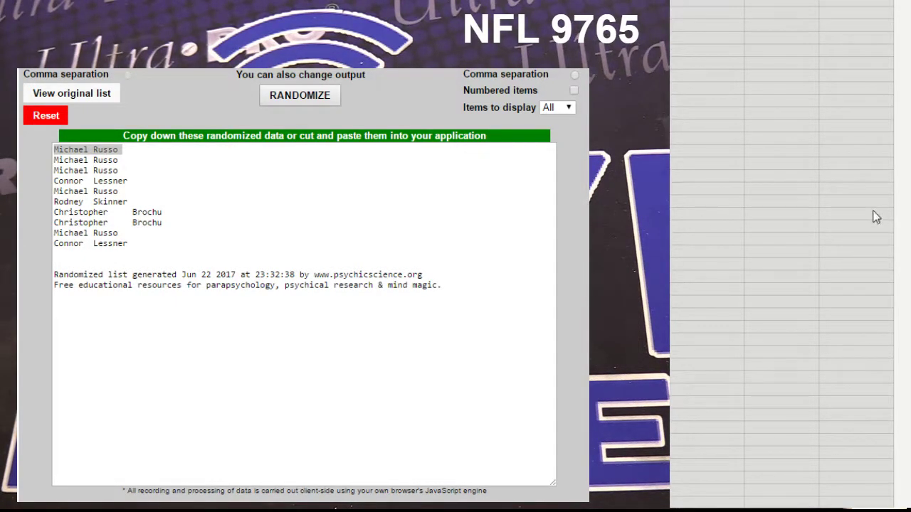
{"action": "left_click", "coordinate": [787, 165]}
{"action": "left_click", "coordinate": [807, 101]}
{"action": "left_click", "coordinate": [854, 88]}
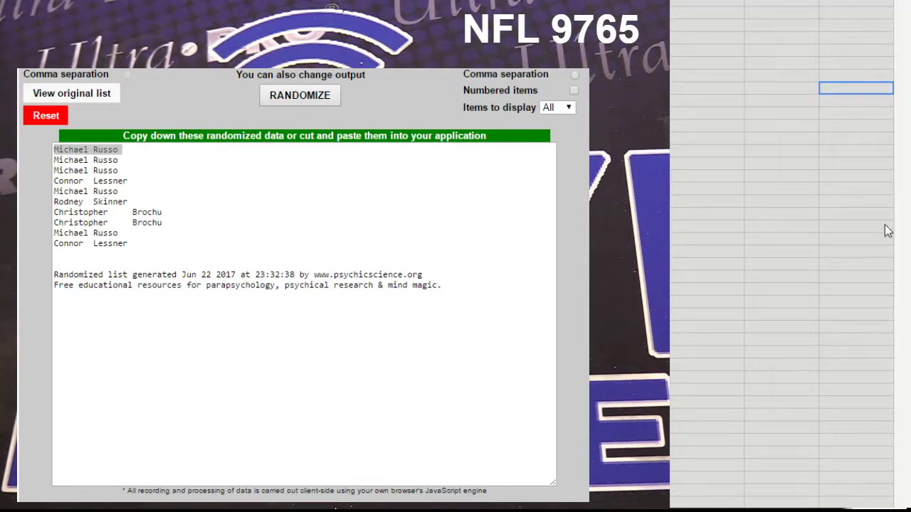
{"action": "left_click", "coordinate": [886, 227]}
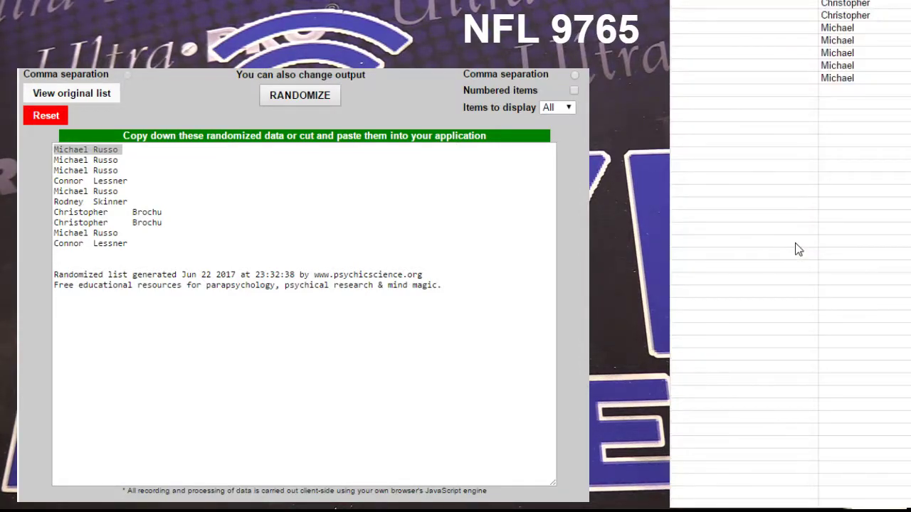